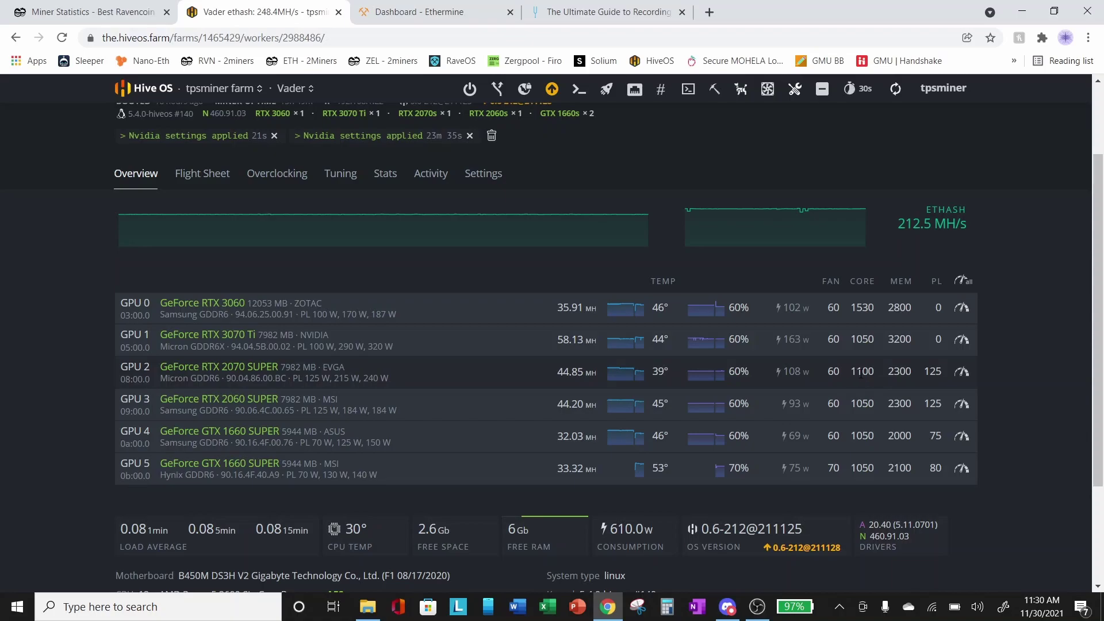
Step: Review the popular ETH overclock presets for GPU 2's RTX 2070 SUPER, then close the dialog
left_click(961, 372)
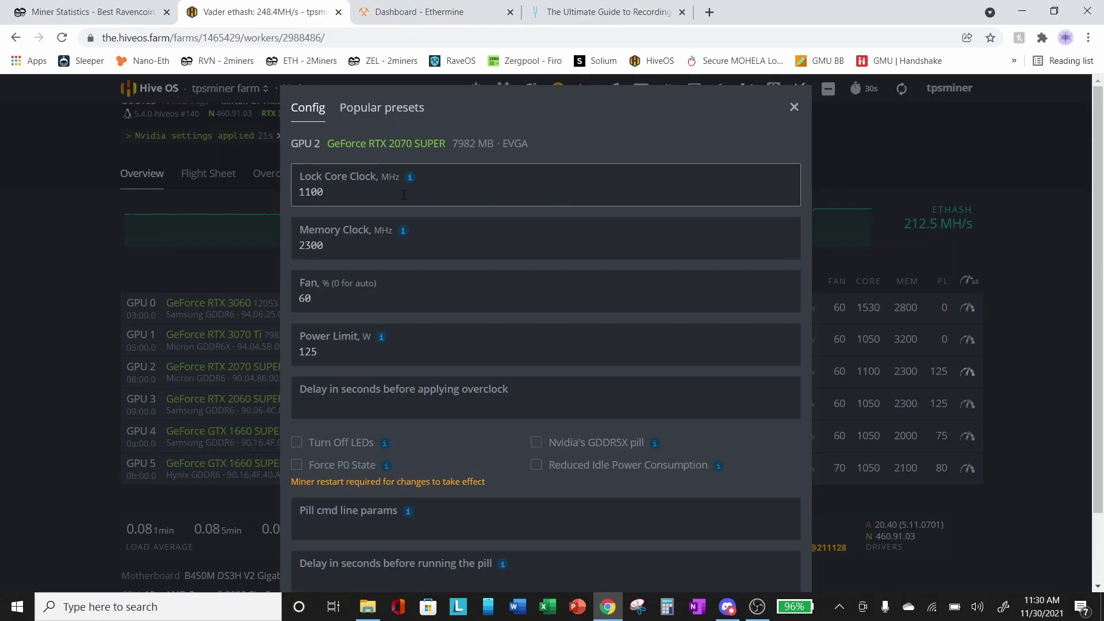
left_click(382, 111)
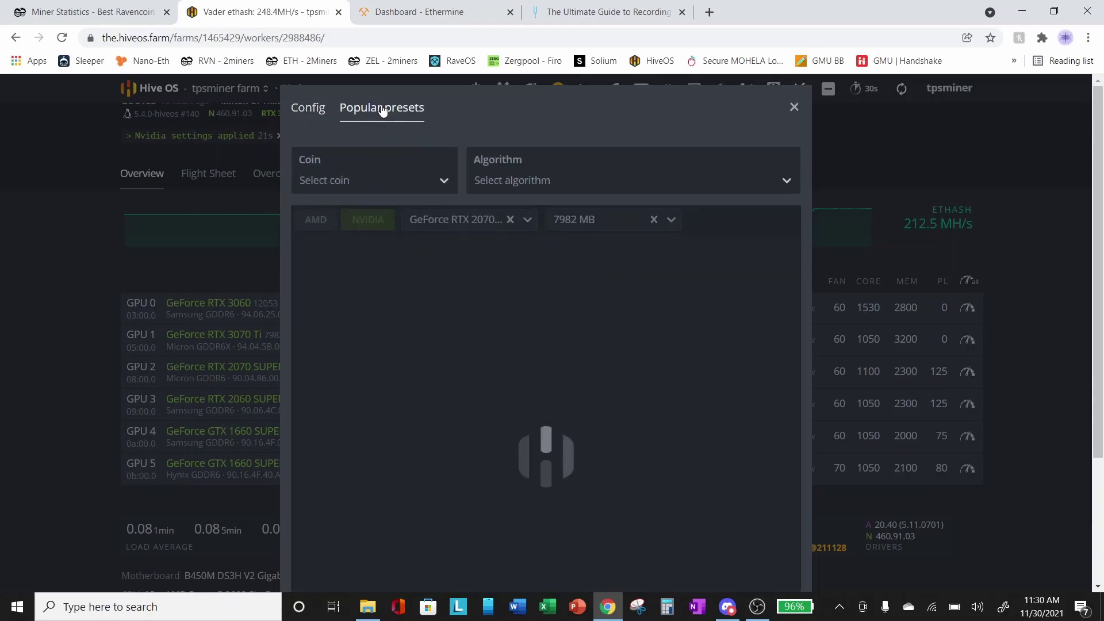
left_click(343, 180)
left_click(326, 216)
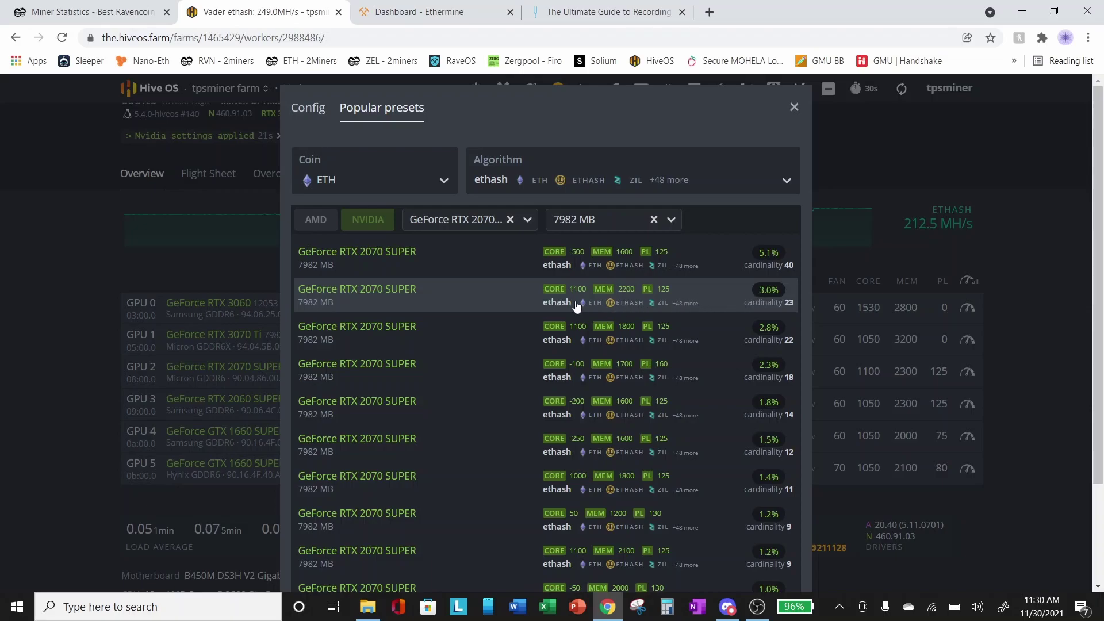
left_click(794, 109)
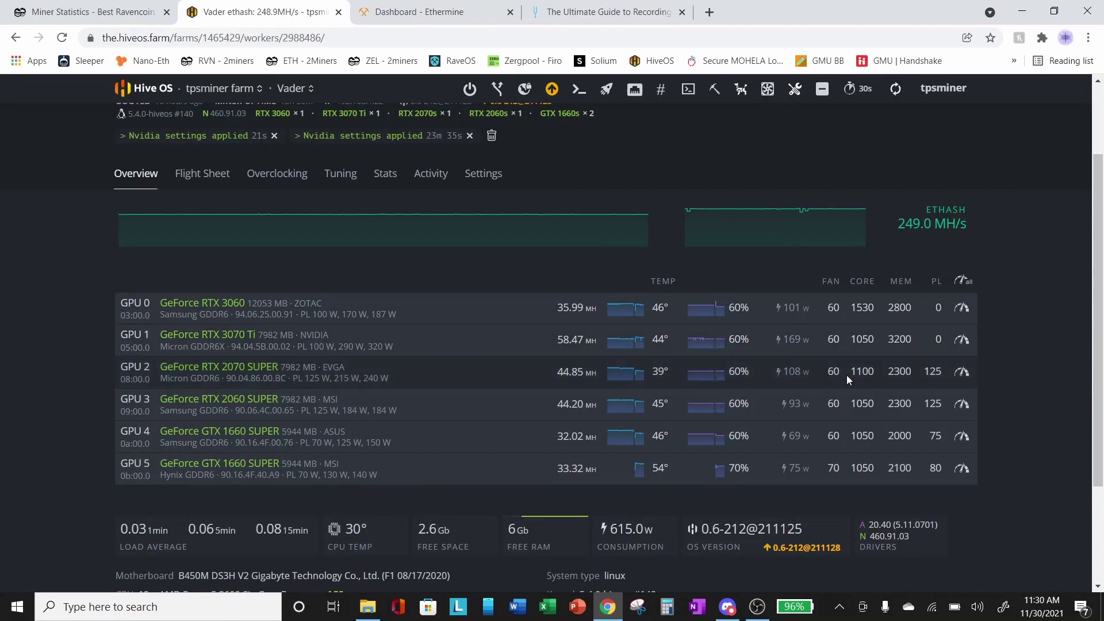
Step: Reopen GPU 2's overclock settings and read the Lock Core Clock help note
left_click(961, 372)
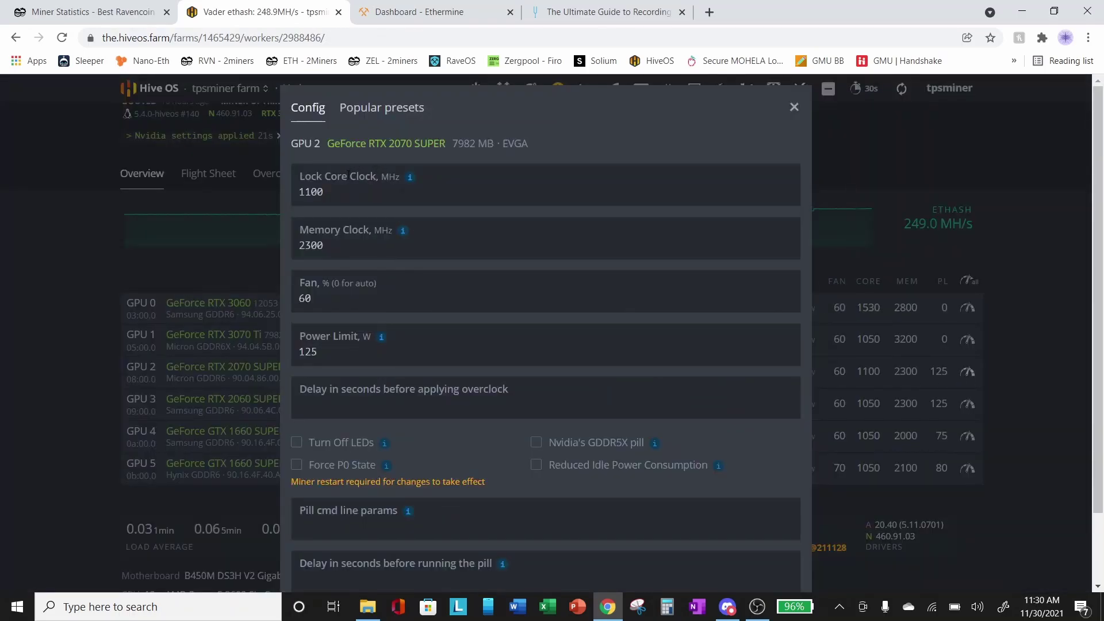
mouse_move(411, 179)
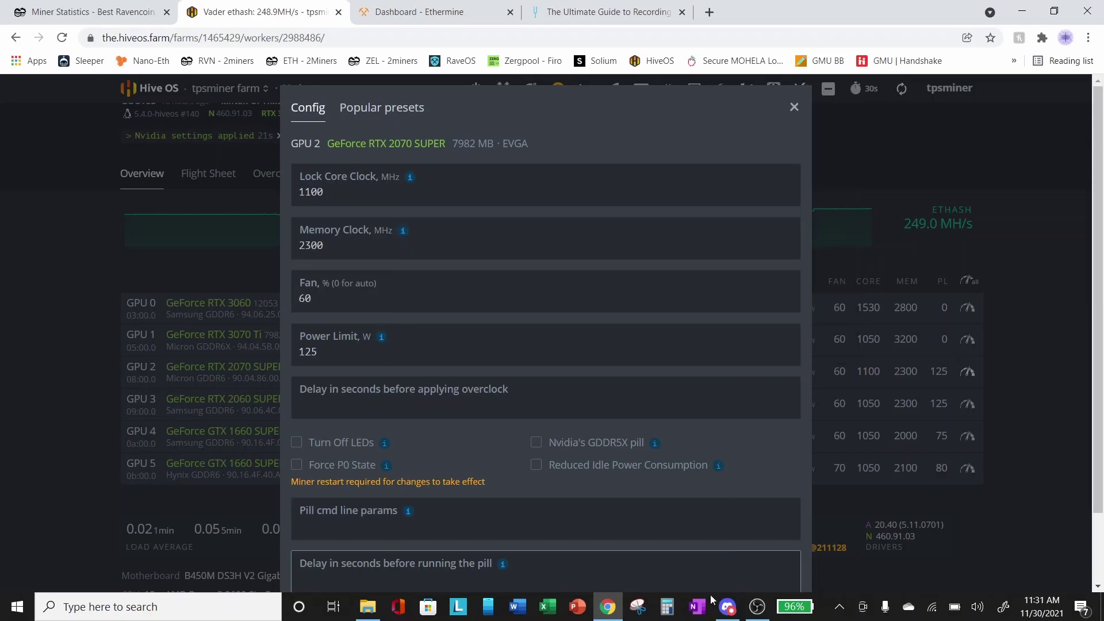
Step: In Calculator, compute 1100 ÷ 15, giving 73.33
left_click(667, 607)
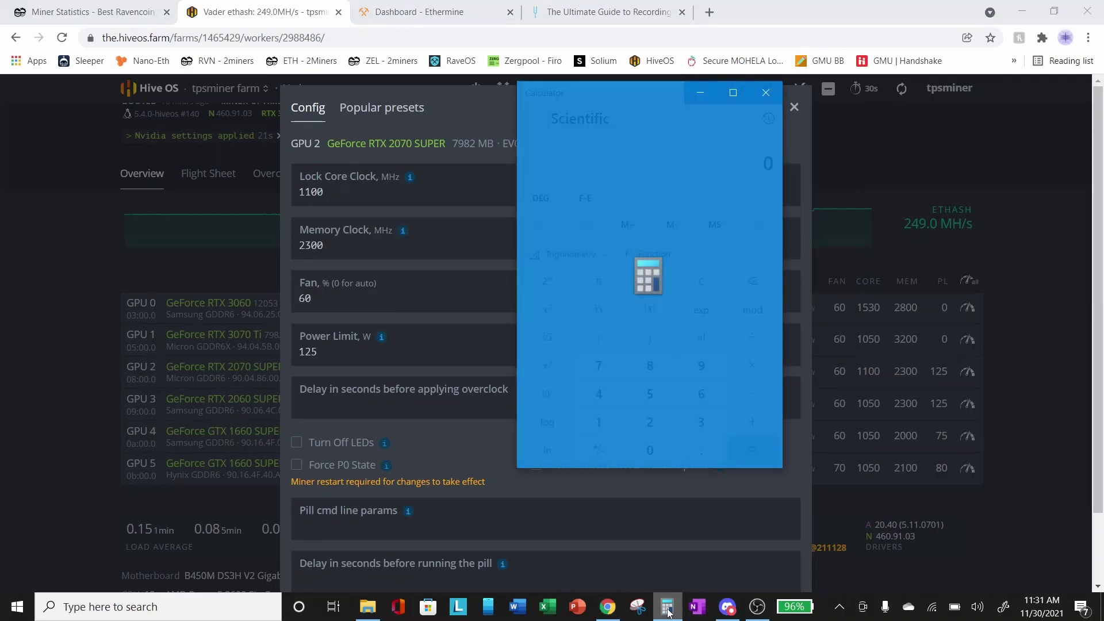
type("110")
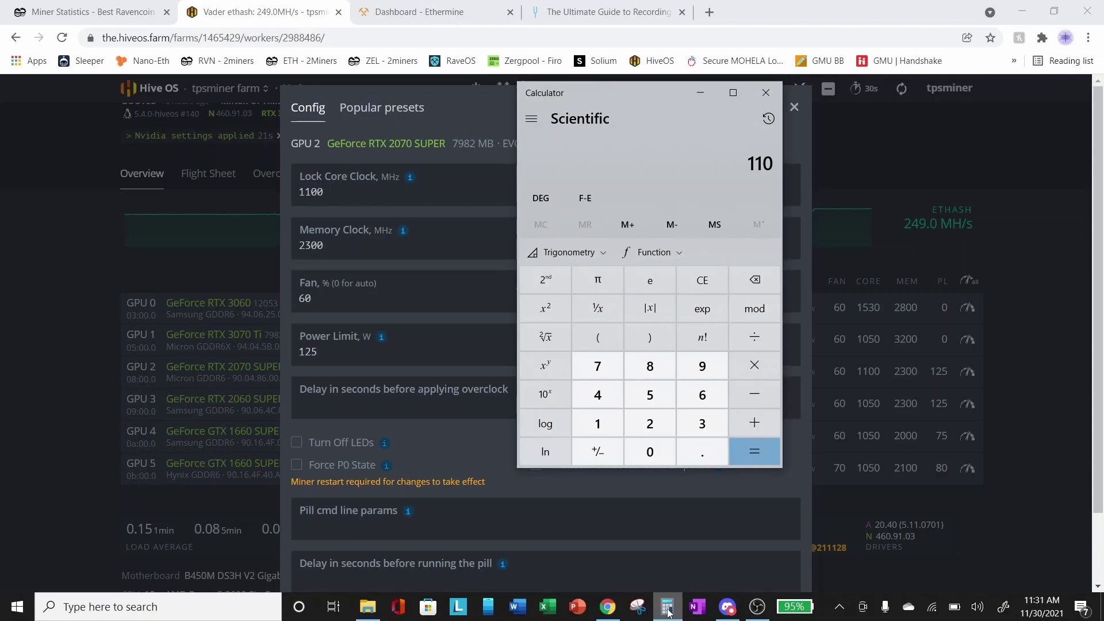
type("00")
key("slash")
type("15")
key("Return")
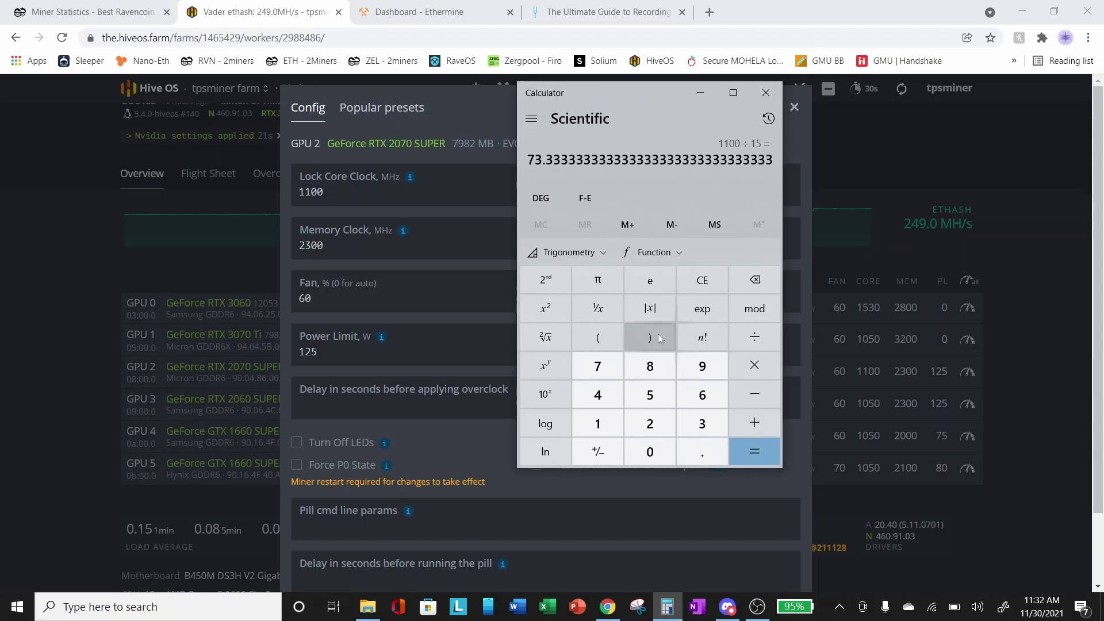
Step: Compute 1050 ÷ 15, giving 70, and go back to GPU 2's settings
left_click(598, 424)
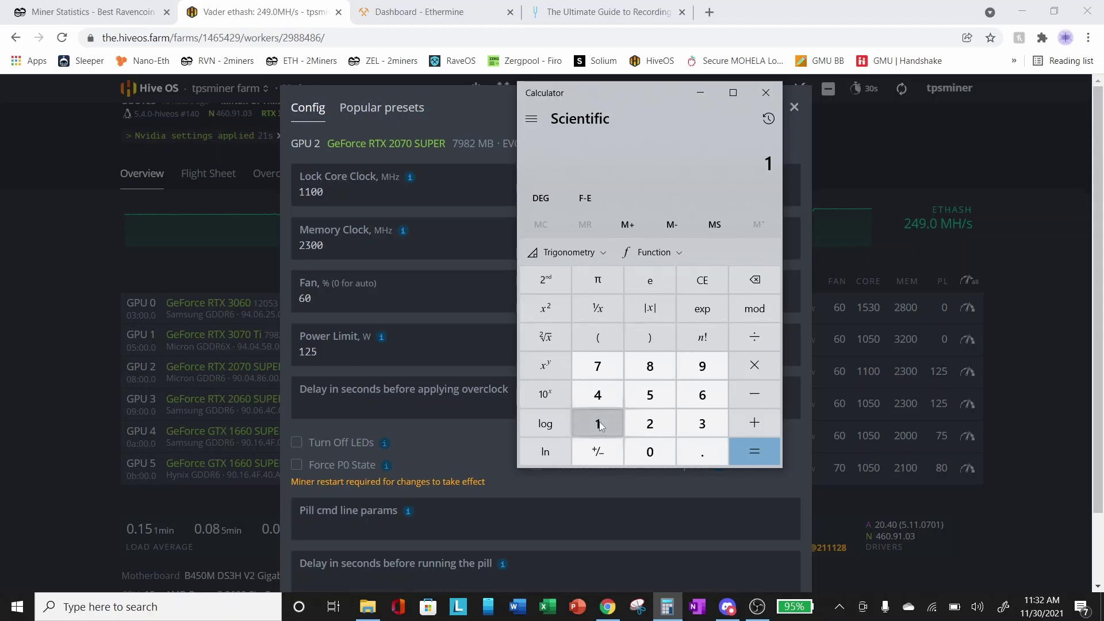
left_click(648, 452)
left_click(651, 404)
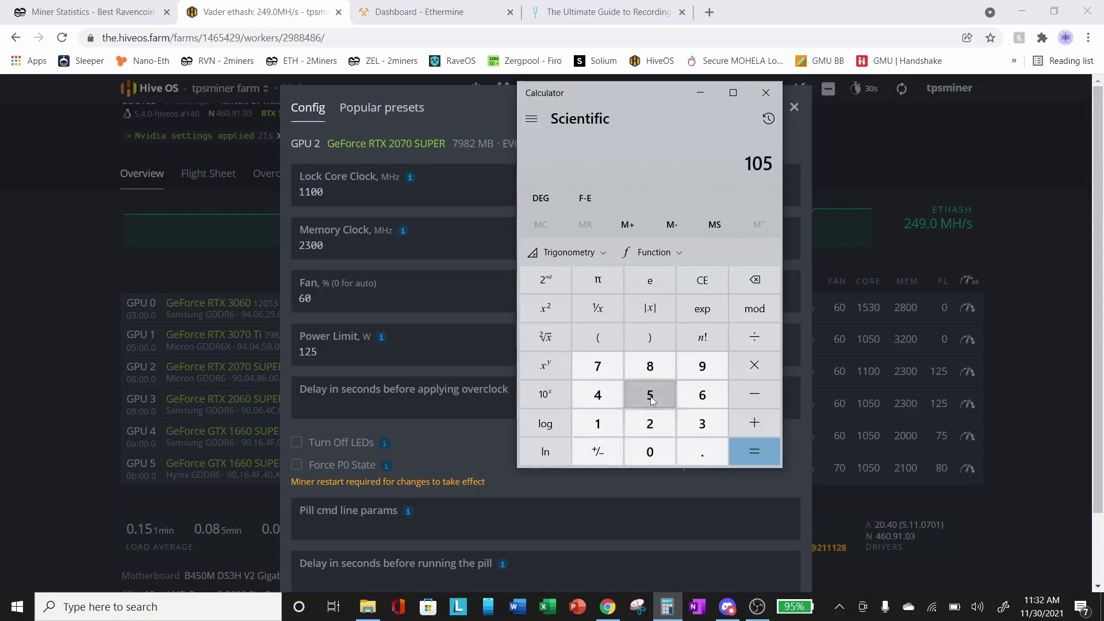
left_click(649, 454)
key("slash")
type("15")
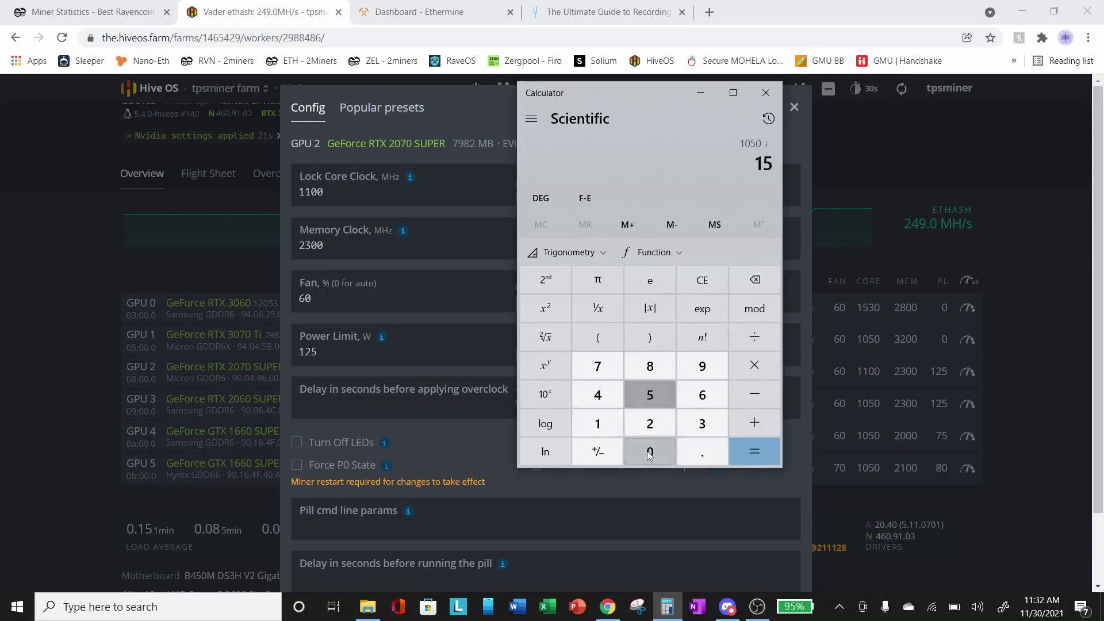
key("Return")
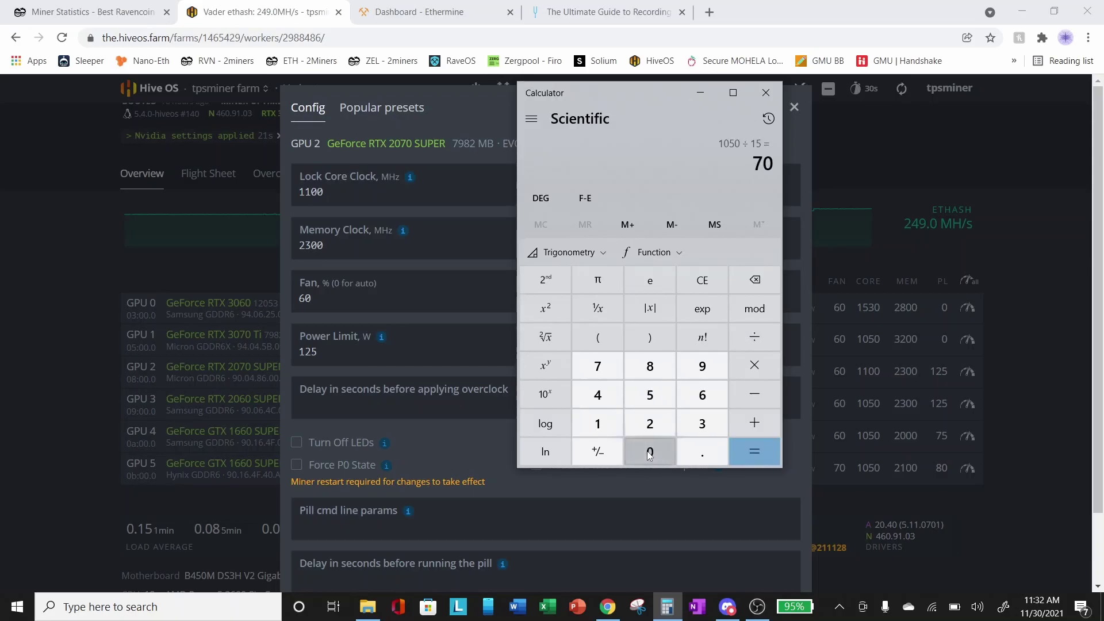
left_click(489, 99)
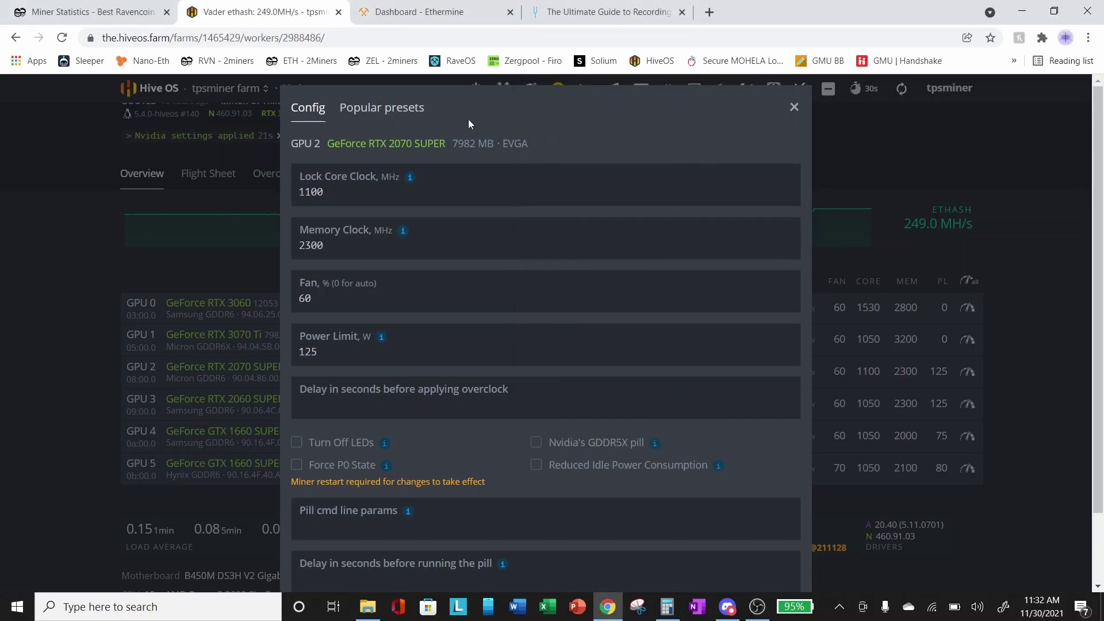
Step: Change GPU 2's Lock Core Clock from 1100 to 1050 MHz and apply it
left_click(795, 107)
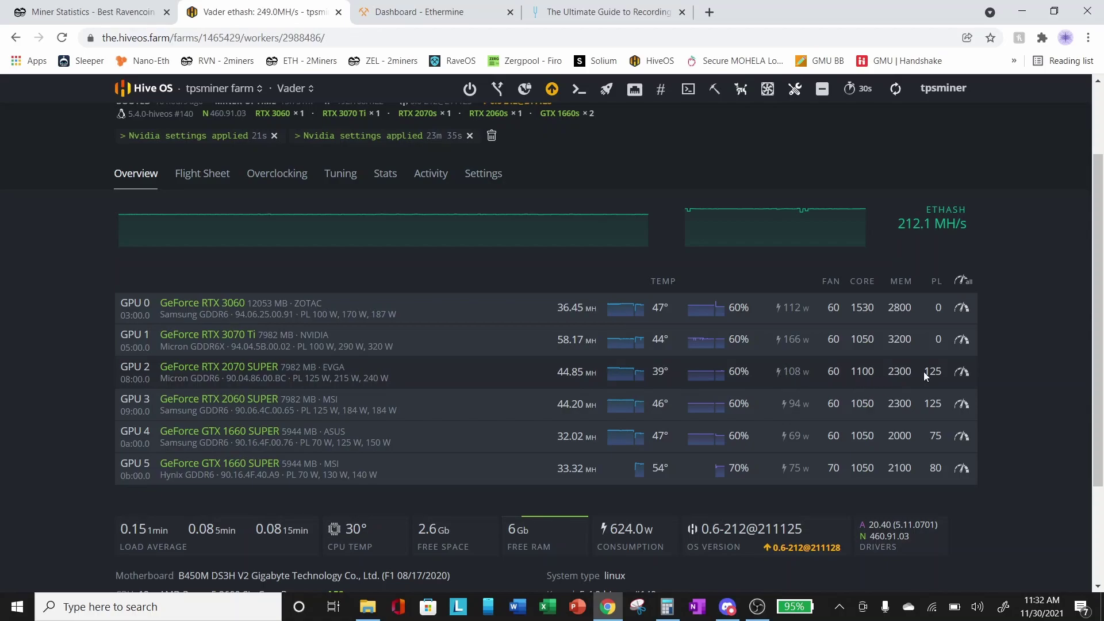
left_click(959, 372)
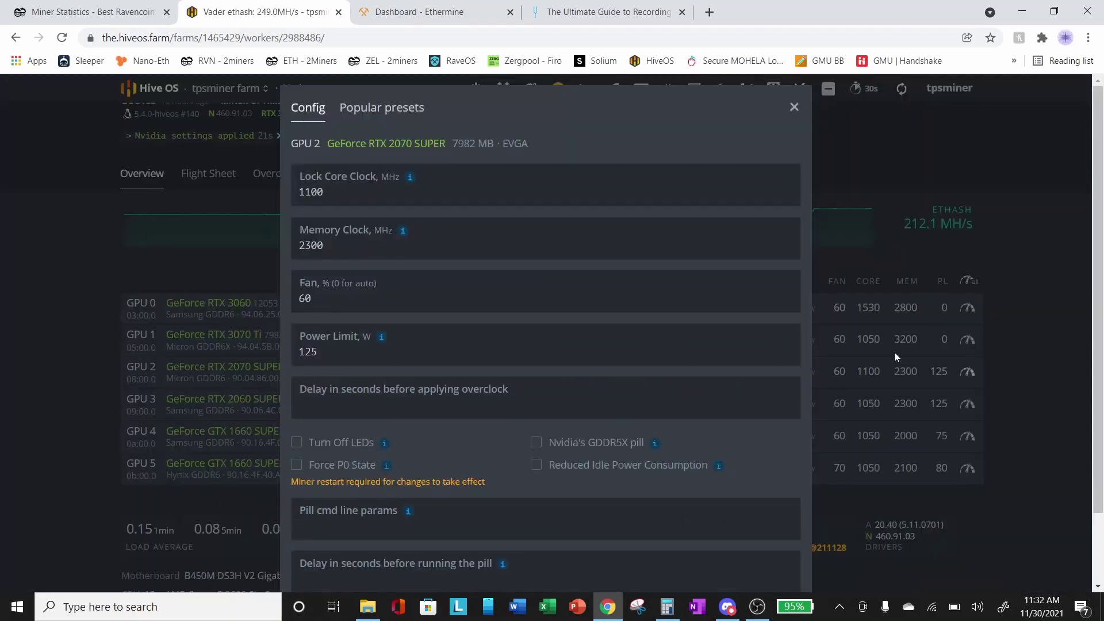
left_click(356, 194)
left_click_drag(356, 194, 276, 192)
type("1")
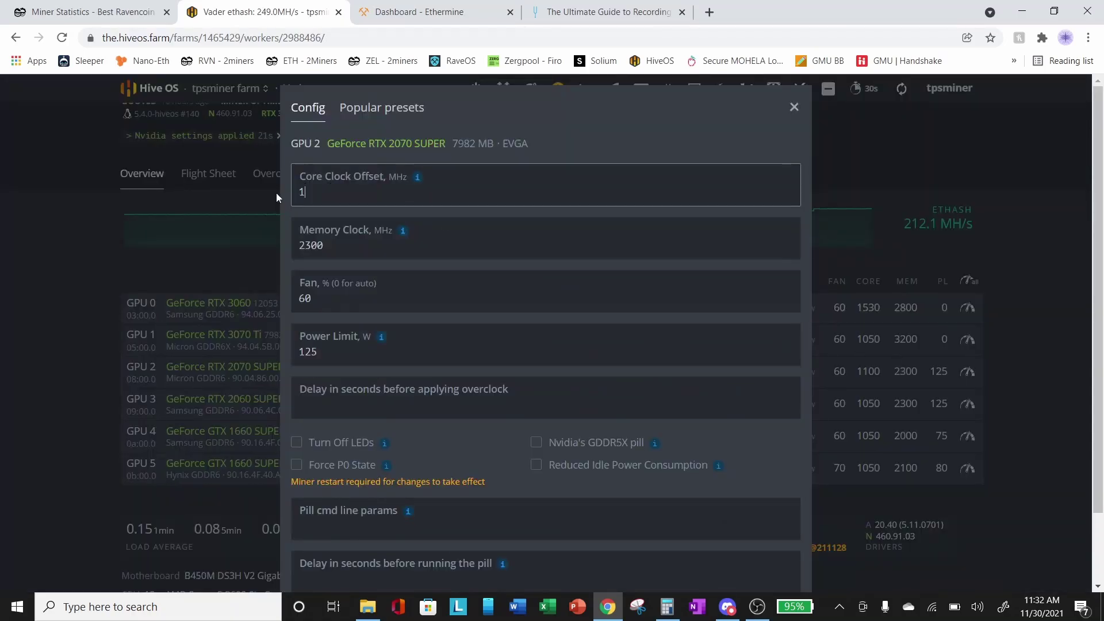
type("050")
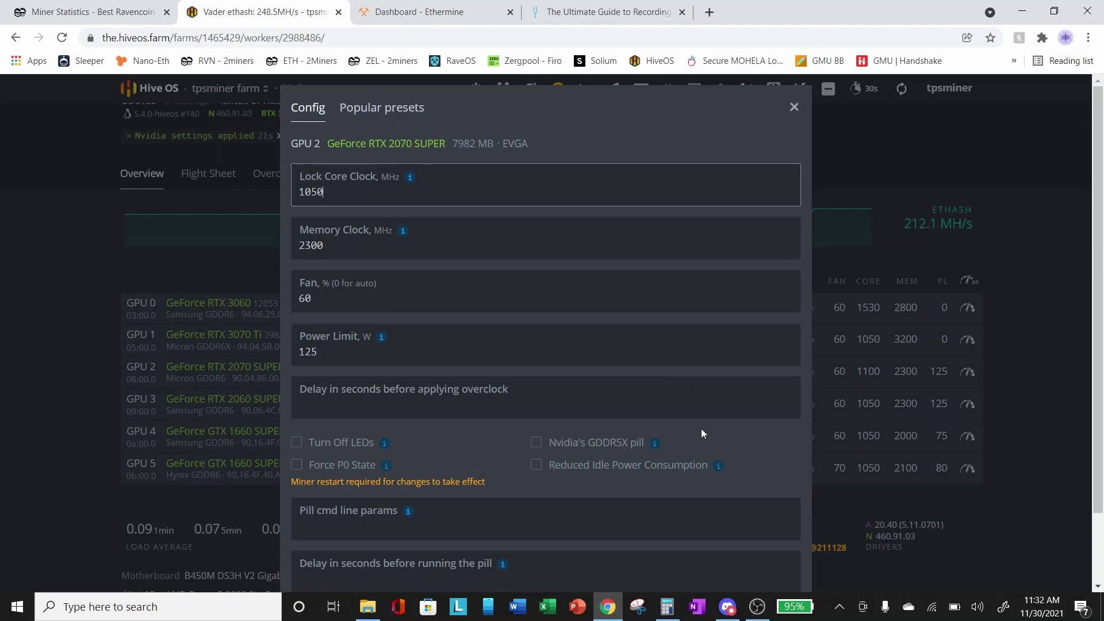
scroll(701, 433, "down", 2)
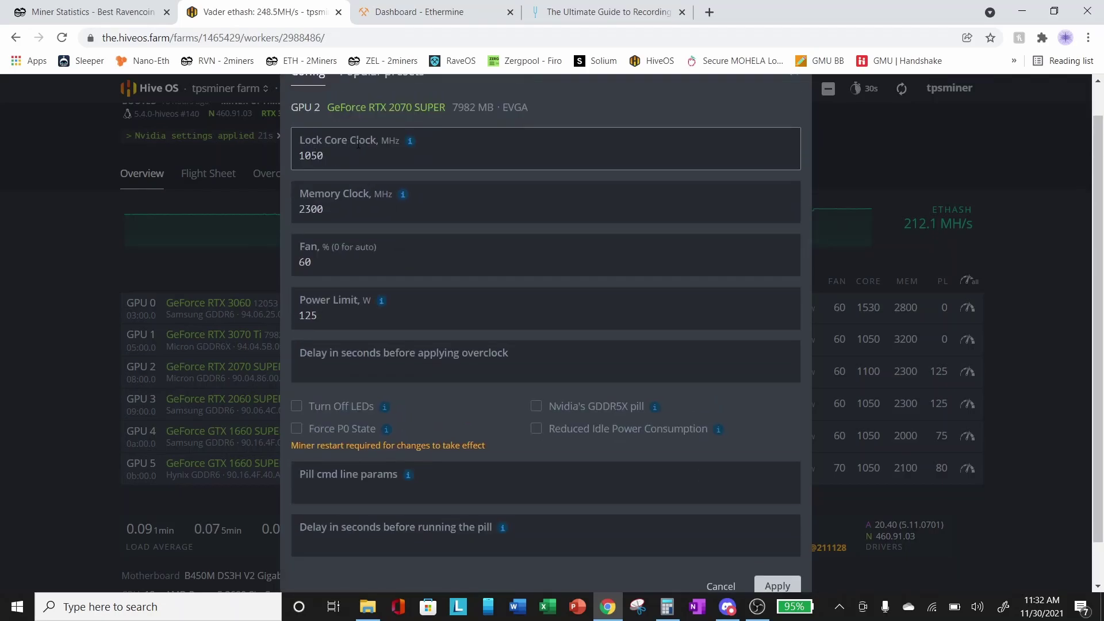
left_click_drag(338, 156, 264, 153)
key("BackSpace")
type("1050")
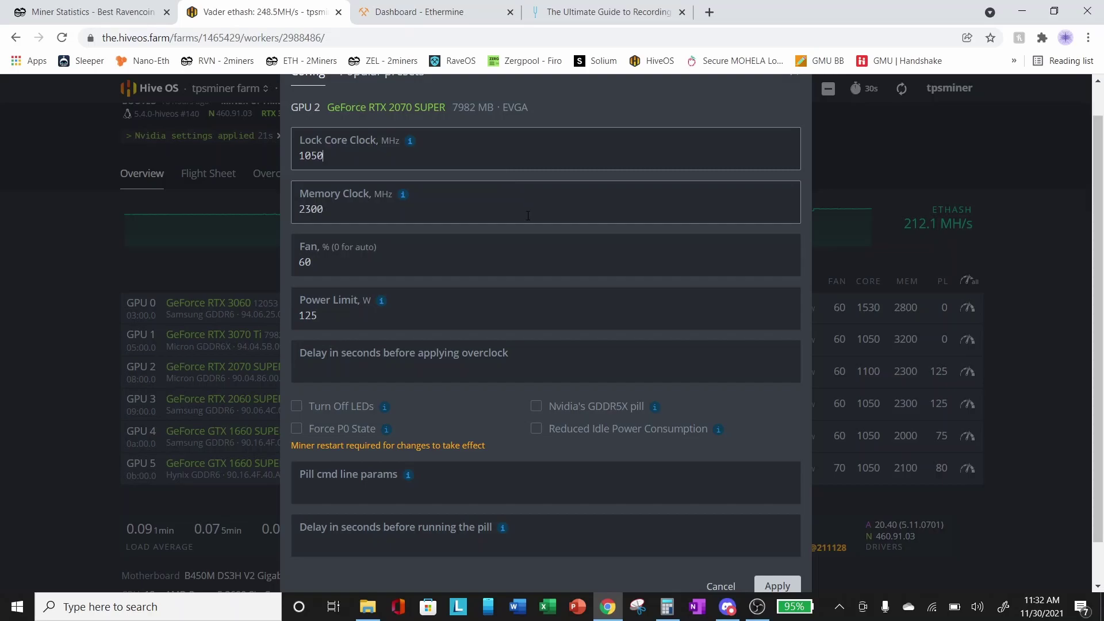
scroll(519, 421, "down", 1)
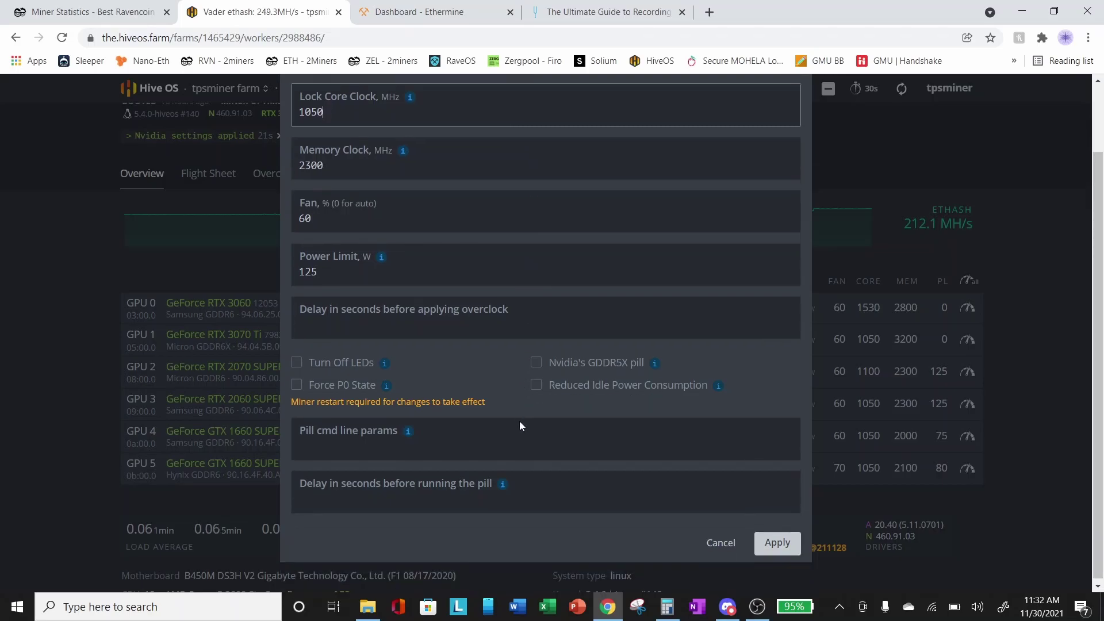
left_click(772, 546)
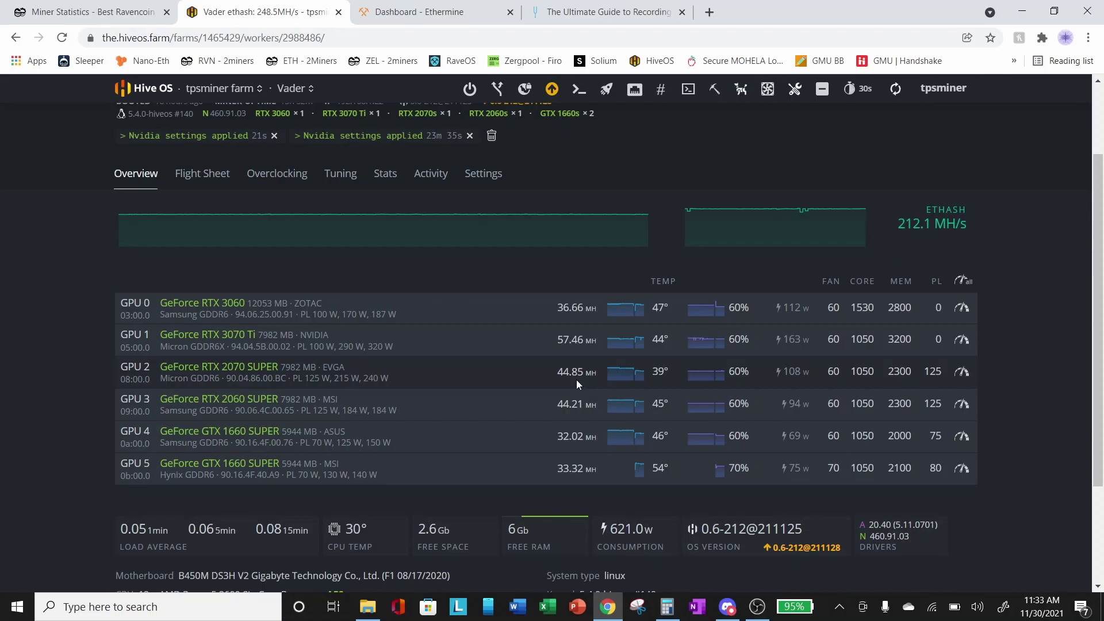
Step: Refresh the worker stats until GPU 2 reports 45.17 MH/s at the 1050 core clock
left_click(895, 89)
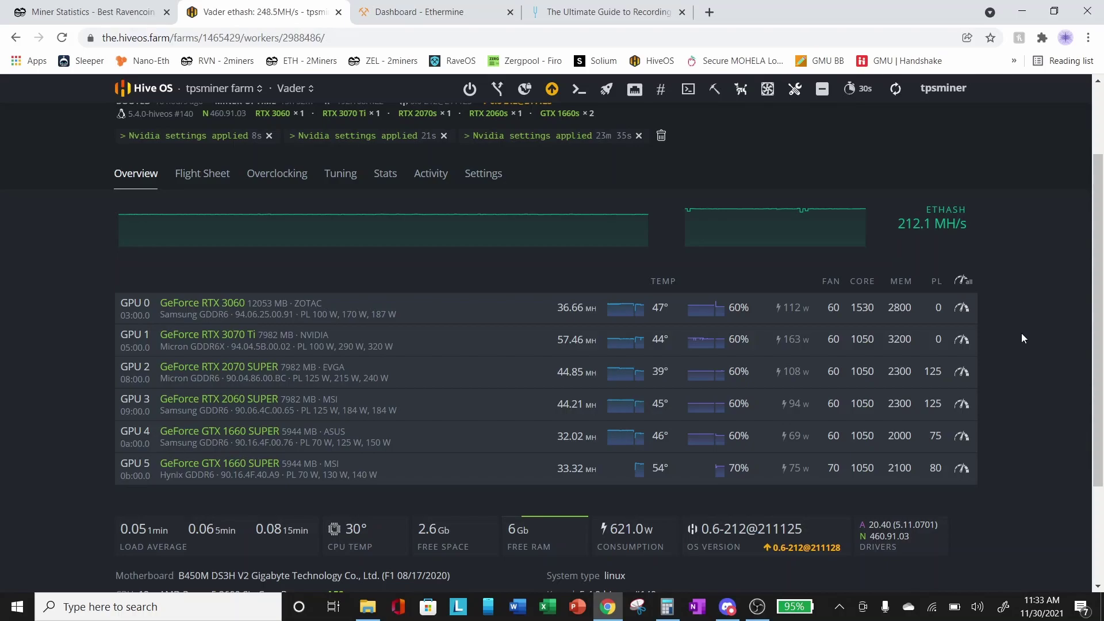
left_click(896, 91)
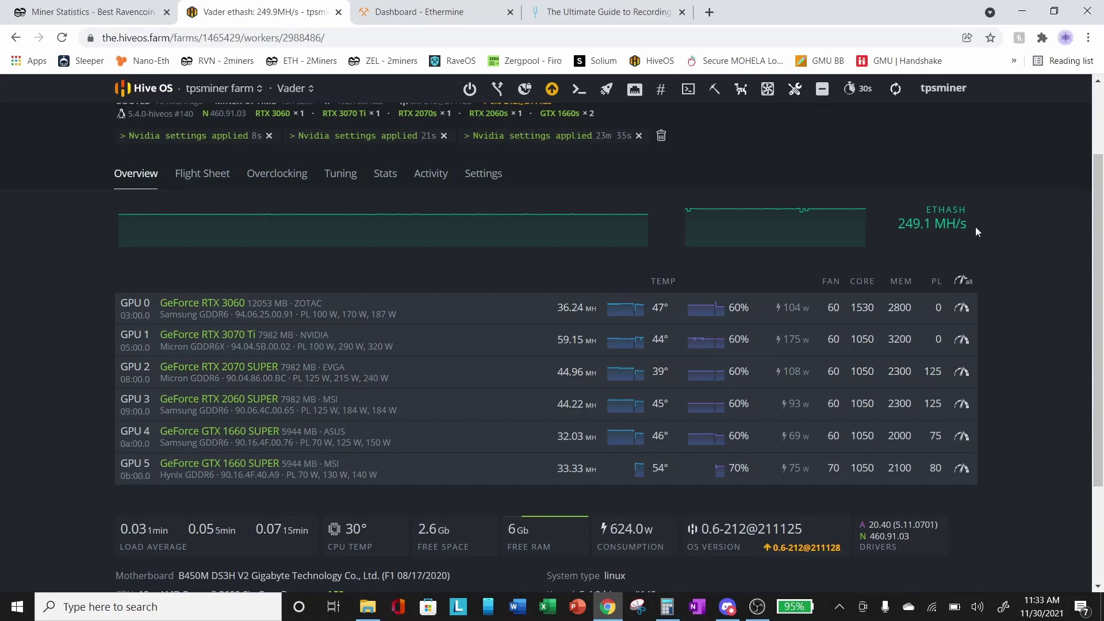
left_click(896, 93)
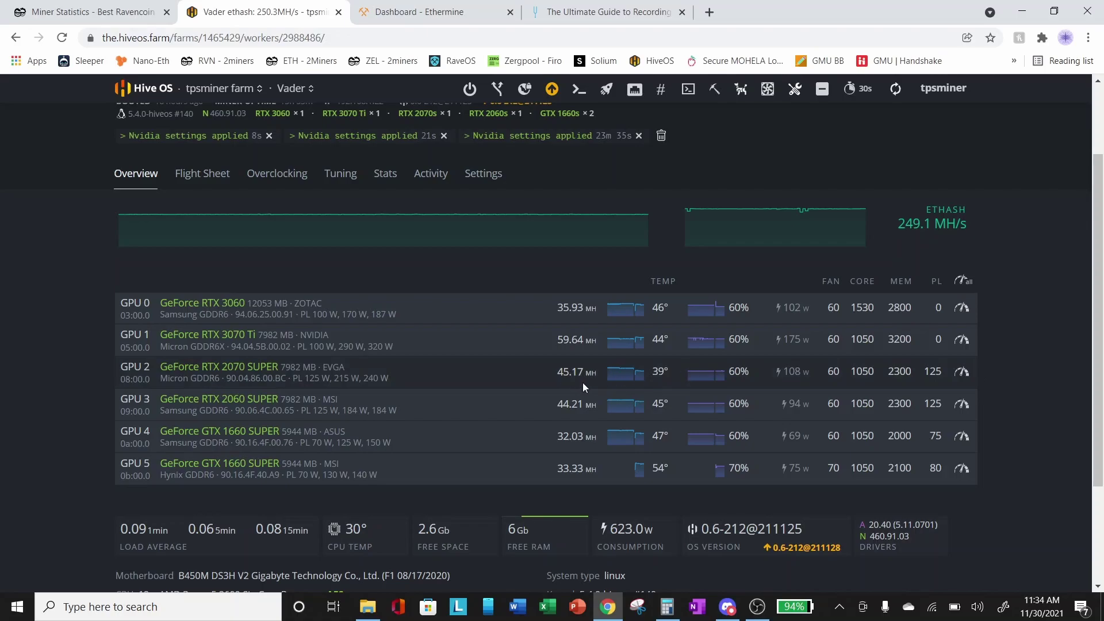
Step: In Calculator, compute 45.17 − 44.85 = 0.32, GPU 2's hashrate gain
left_click(666, 608)
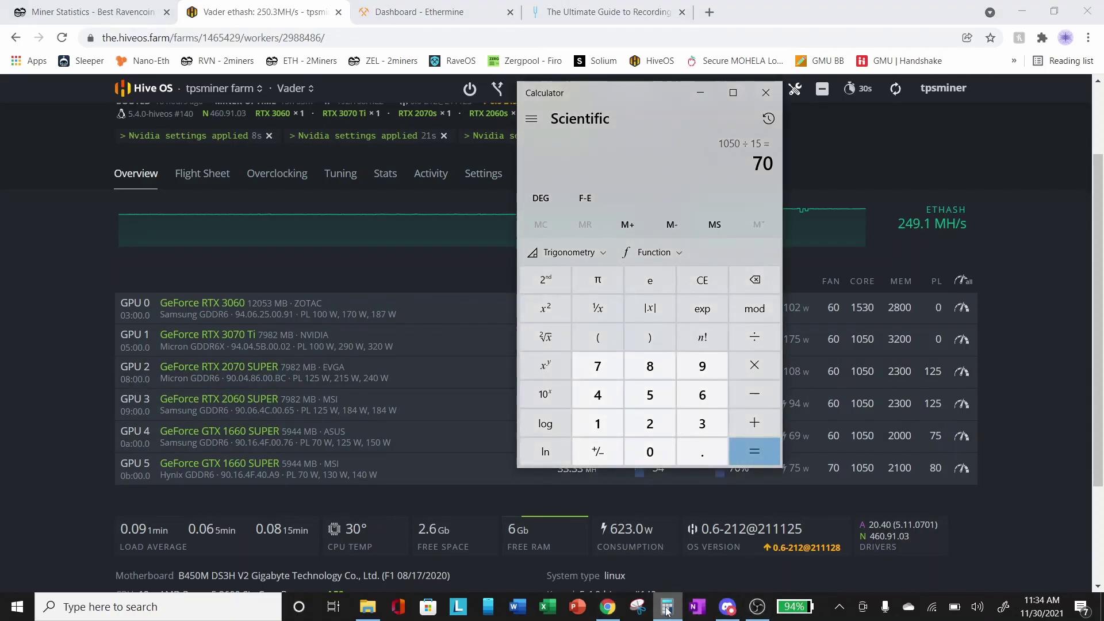
left_click_drag(633, 90, 345, 102)
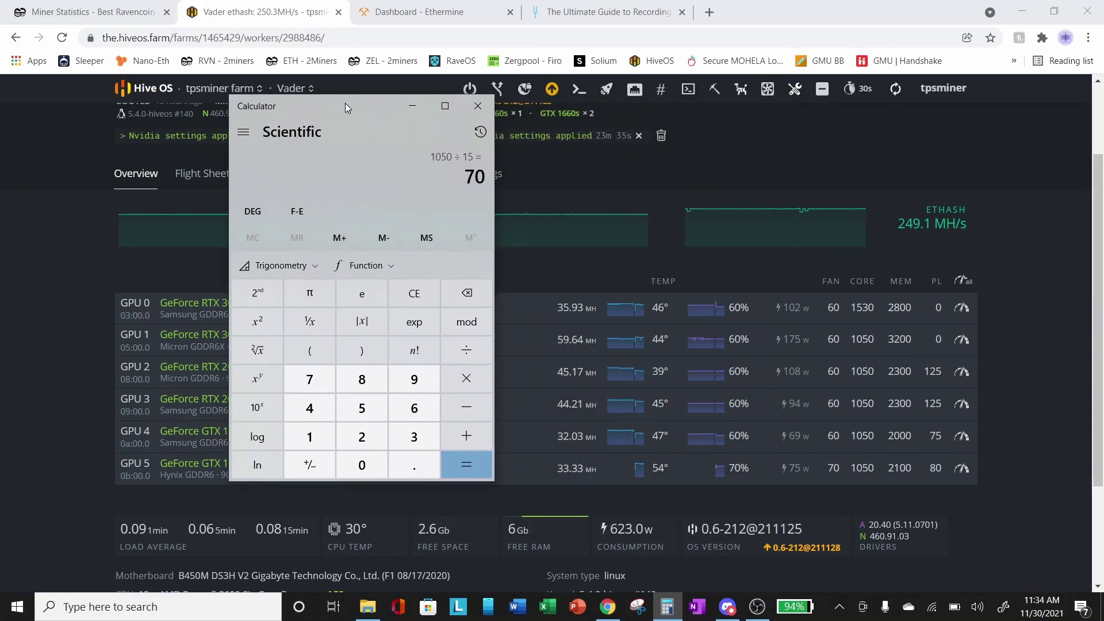
type("44.85 - ")
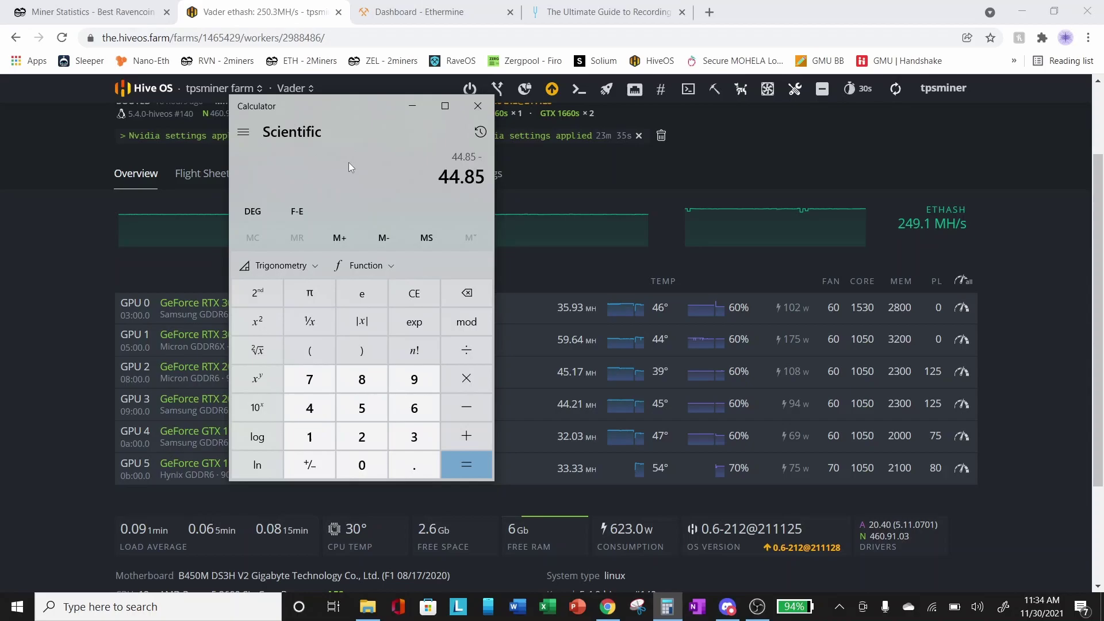
type("45.17")
key("Return")
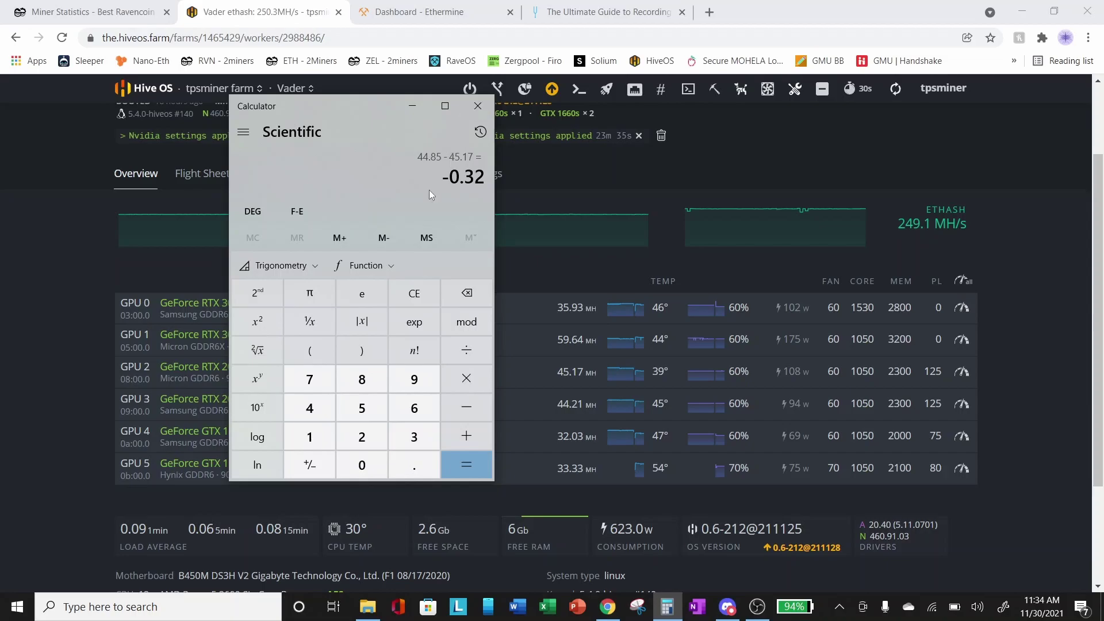
type("45.17 - 44")
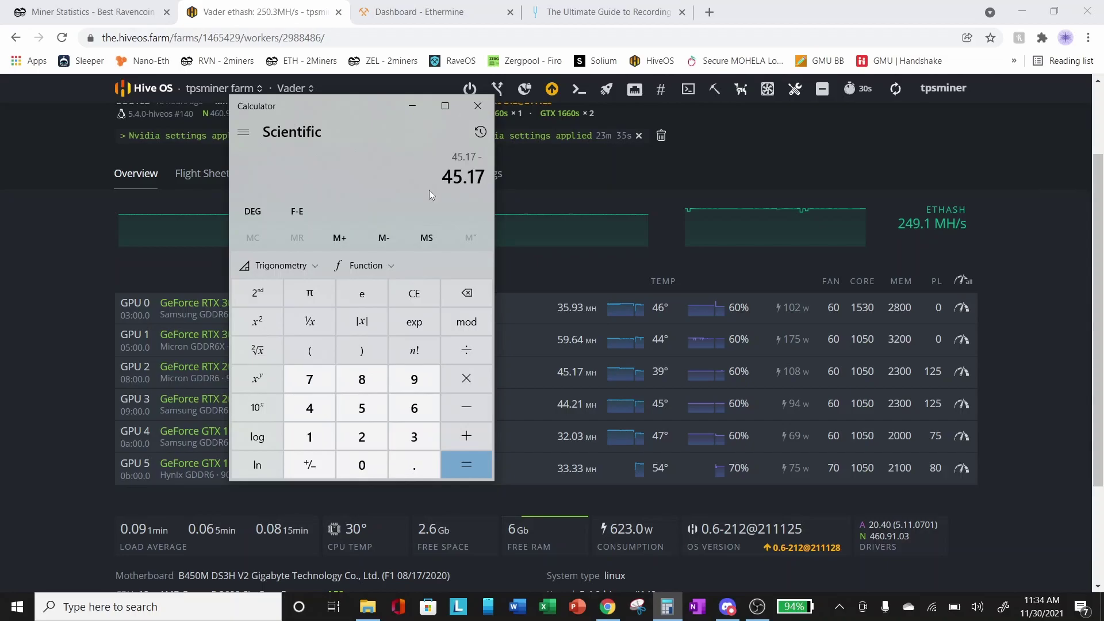
type(".85")
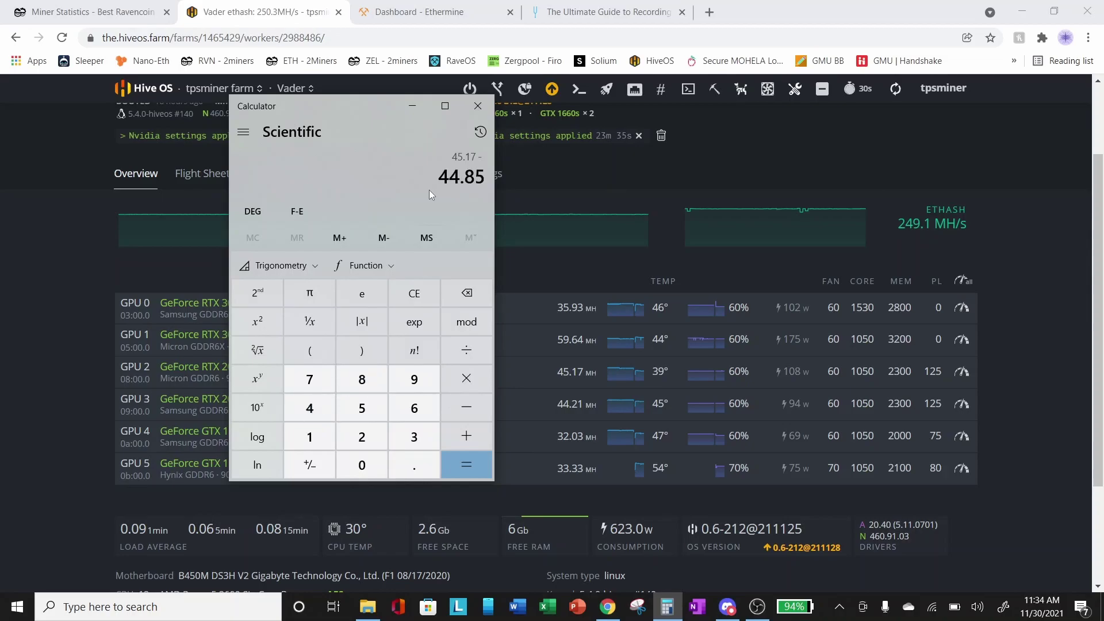
key("Return")
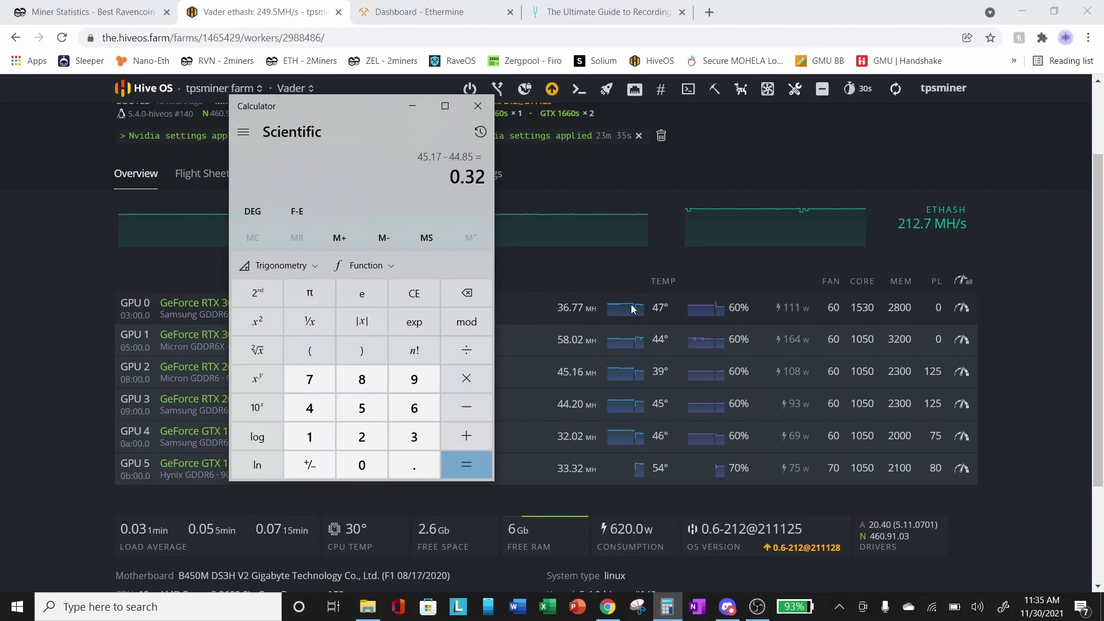
Step: Close Calculator to reveal the Vader worker overview with GPU 2 at 1050 MHz
left_click(478, 106)
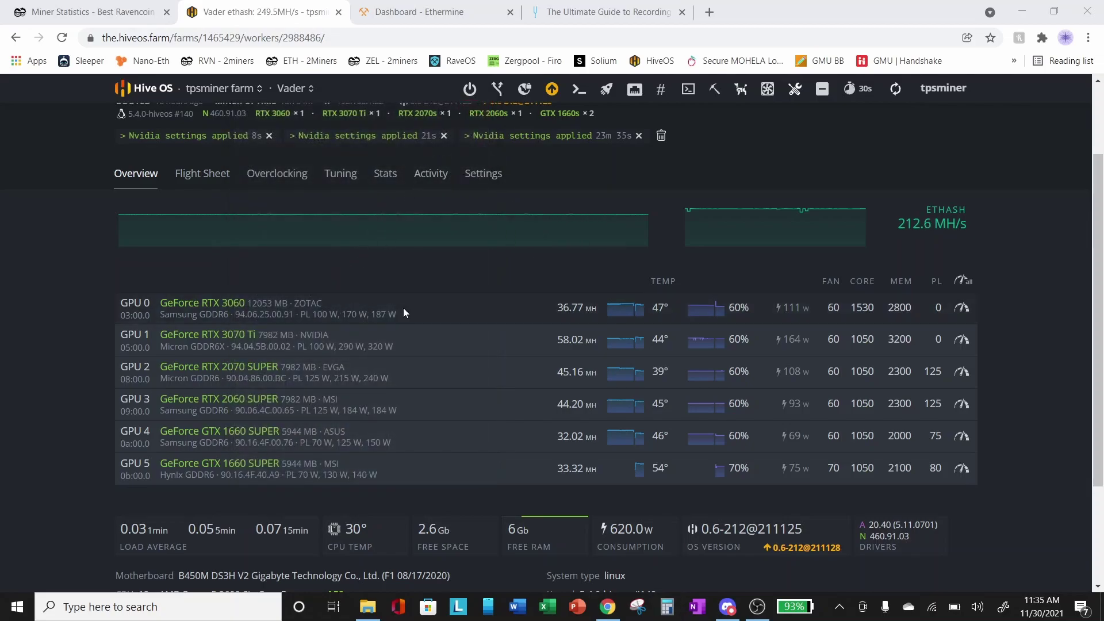